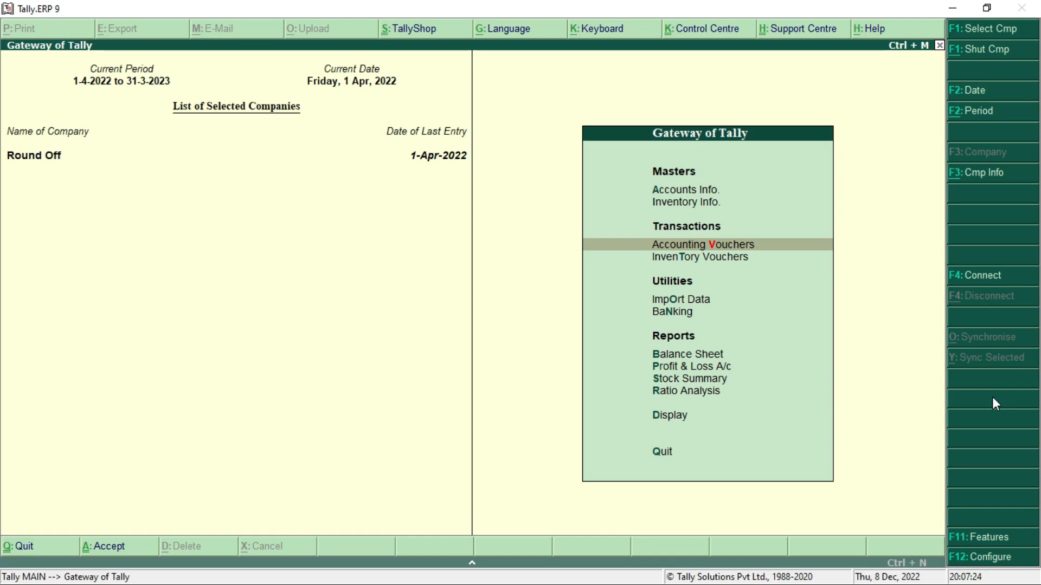
# Step: Open sales voucher no. 1 for alteration, keeping its date, reference number, party Computer and the party details as they are
pyautogui.press('Return')
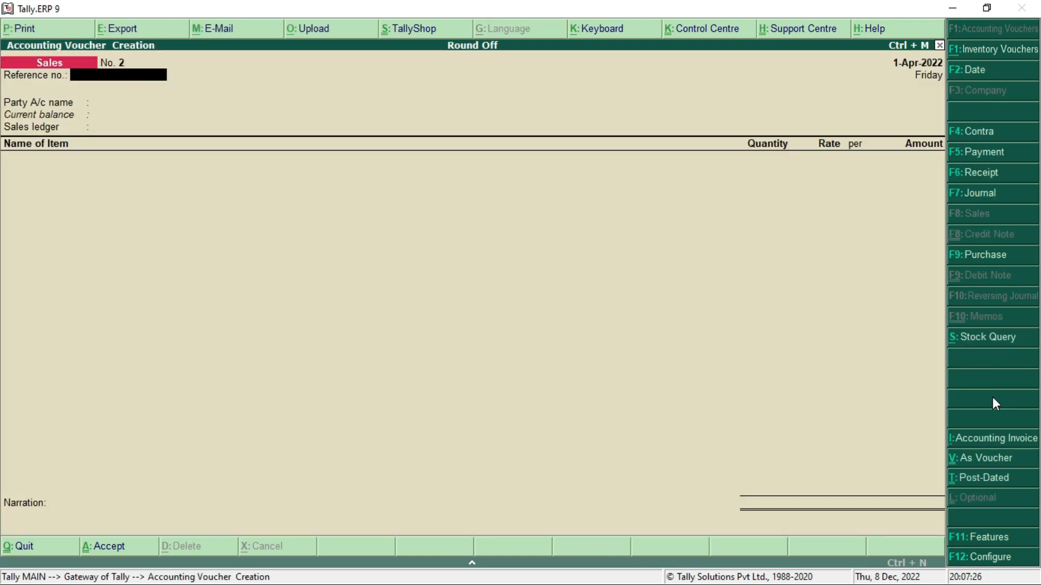
pyautogui.press('pageup')
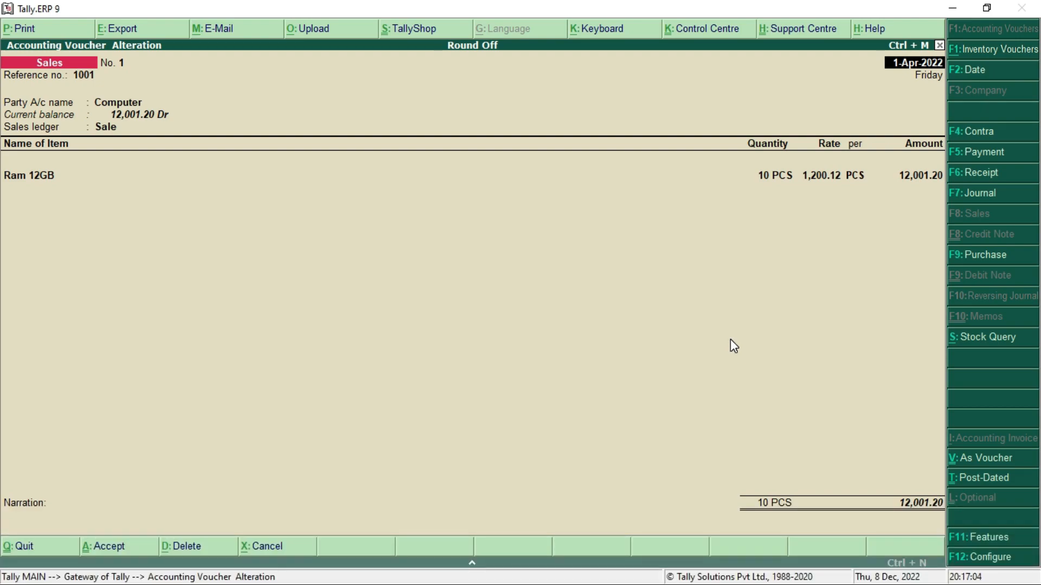
pyautogui.press('Return')
pyautogui.press('Return')
pyautogui.press('Return')
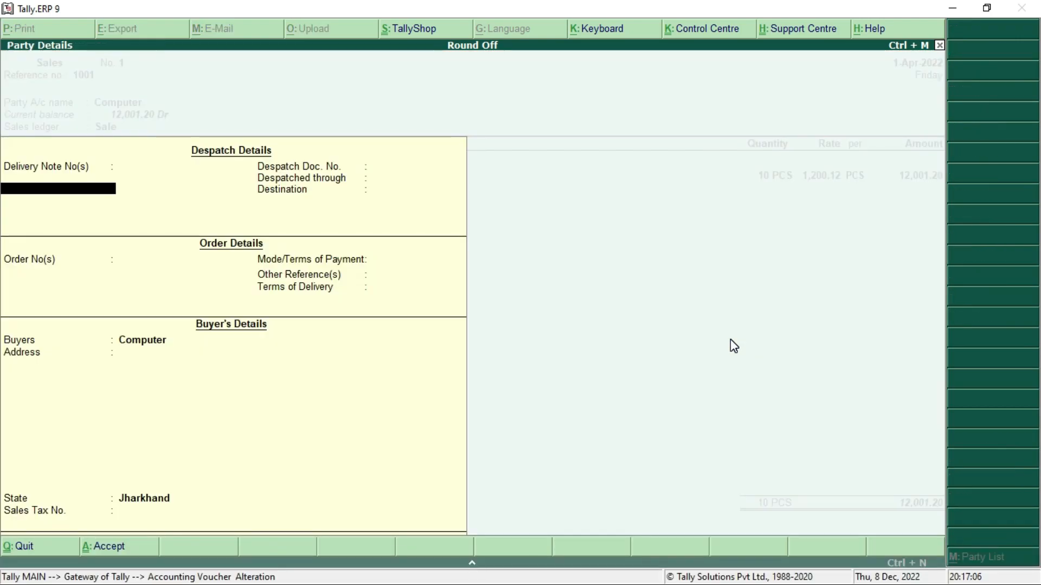
pyautogui.hotkey('ctrl', 'a')
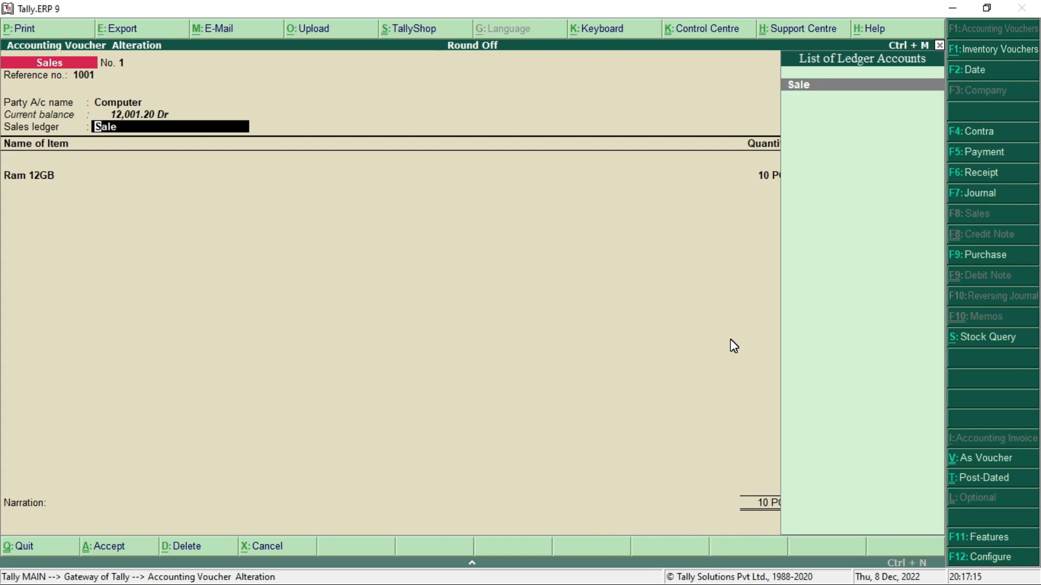
# Step: Examine the Sale ledger's group, inventory setting, ledger type, rounding method and rounding limit, and accept the ledger unmodified
pyautogui.hotkey('ctrl', 'Return')
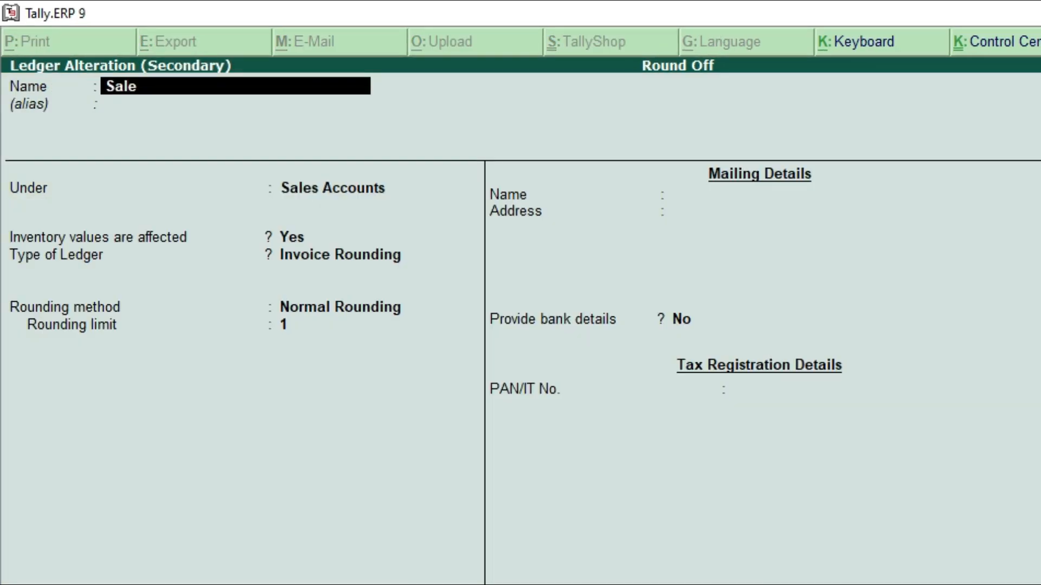
pyautogui.press('Return')
pyautogui.press('Return')
pyautogui.press('Return')
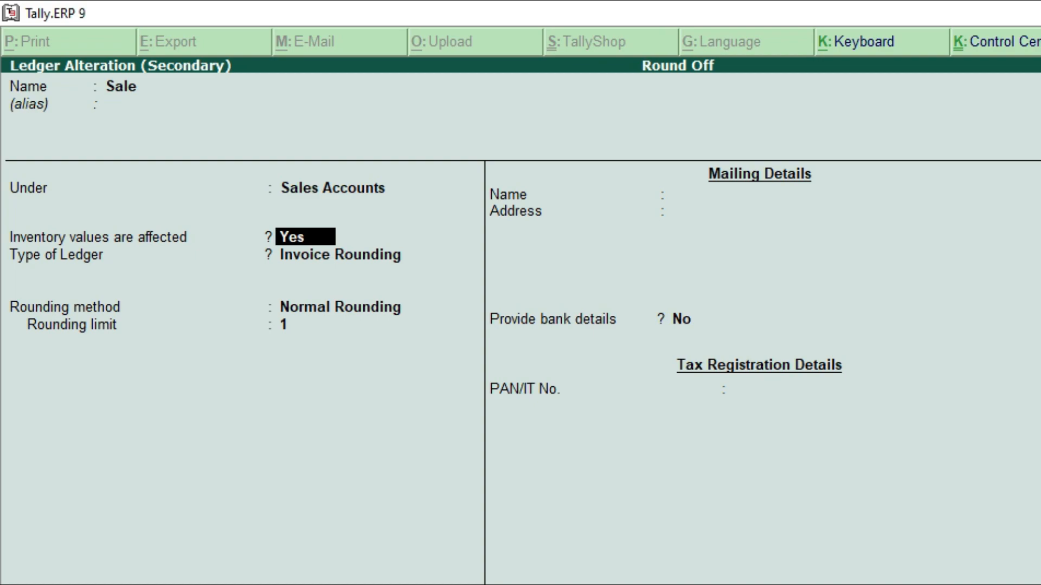
pyautogui.press('Return')
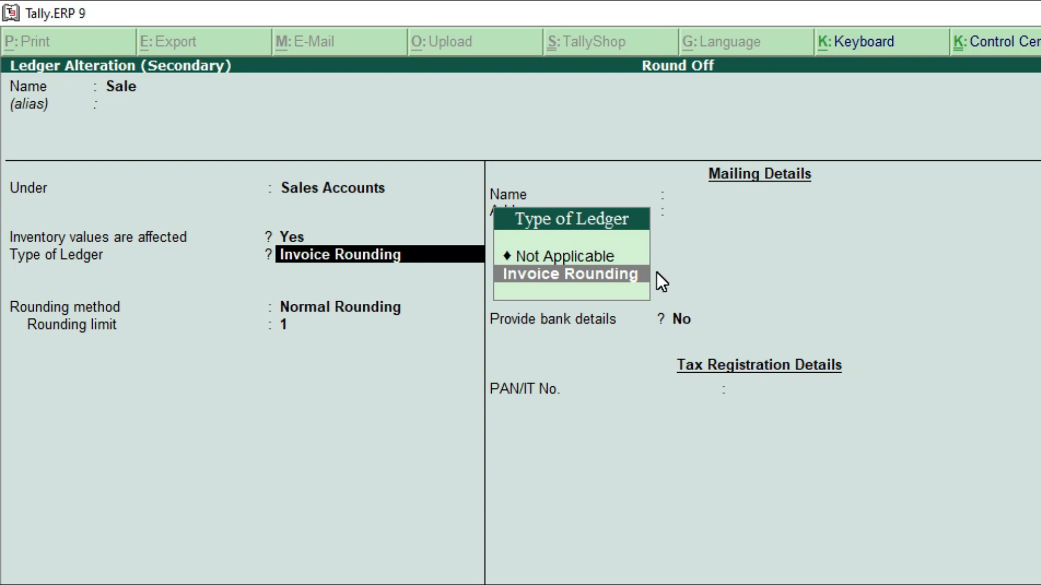
pyautogui.press('Return')
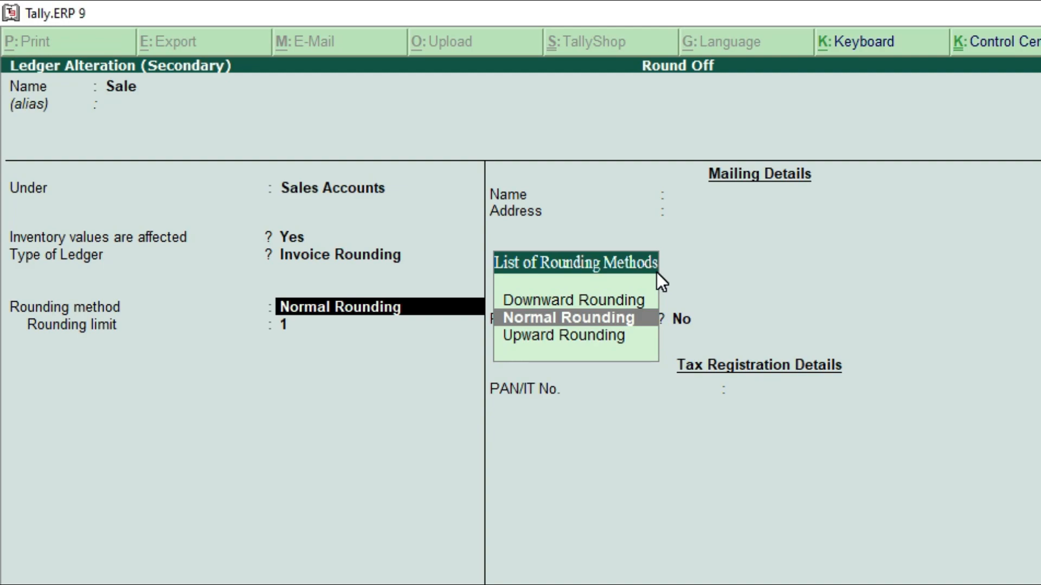
pyautogui.press('Return')
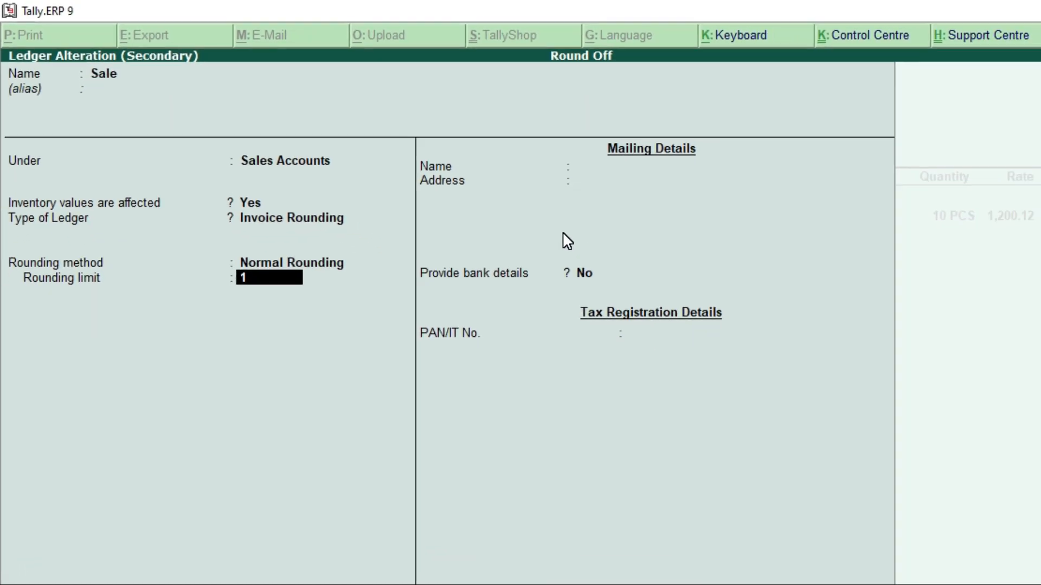
pyautogui.press('Return')
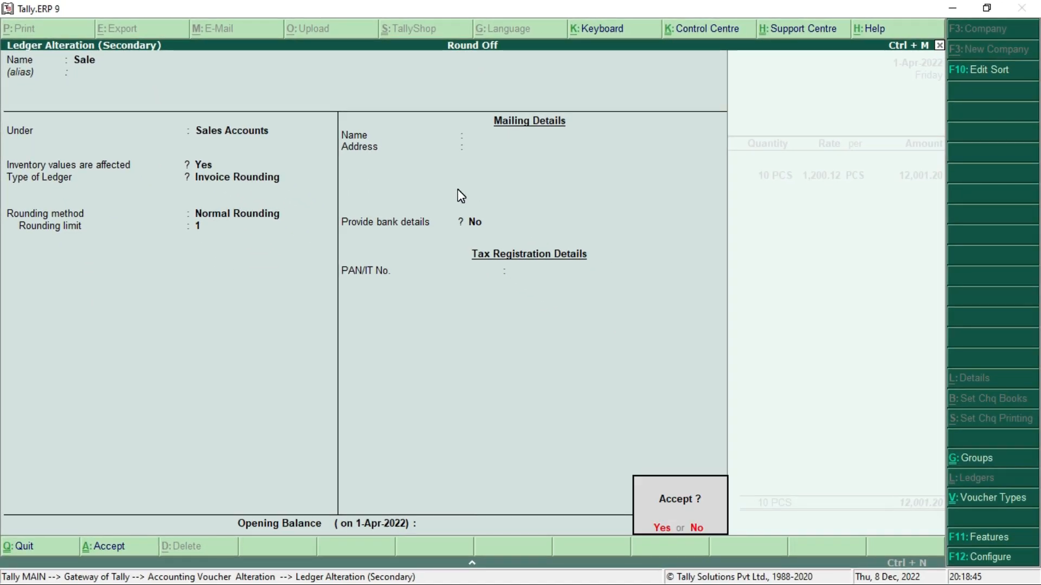
pyautogui.press('Return')
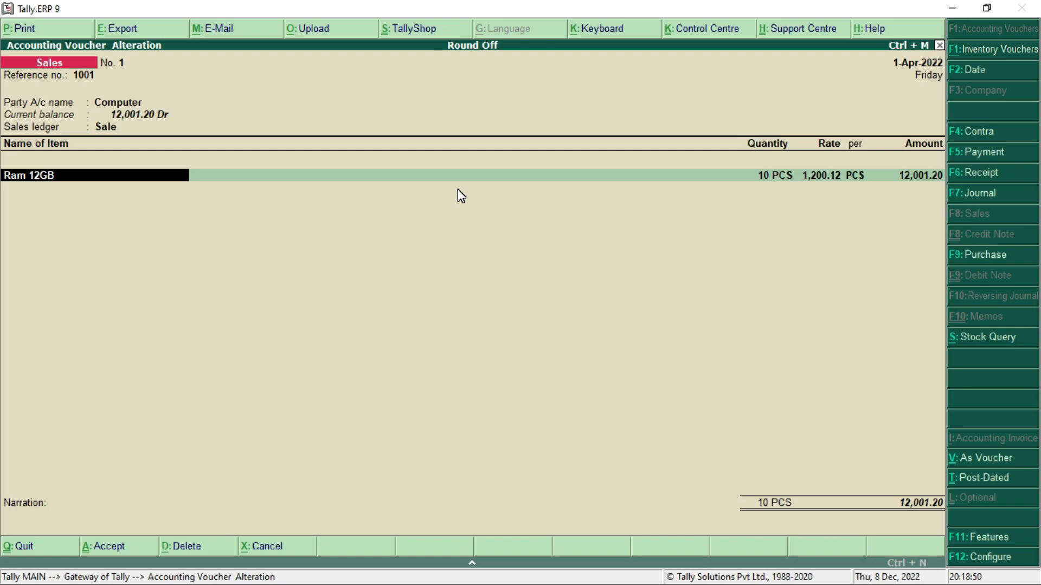
# Step: Keep the Ram 12GB line as entered, end the item list and open creation of a ledger for the line below
pyautogui.press('Return')
pyautogui.press('Return')
pyautogui.press('Return')
pyautogui.press('Return')
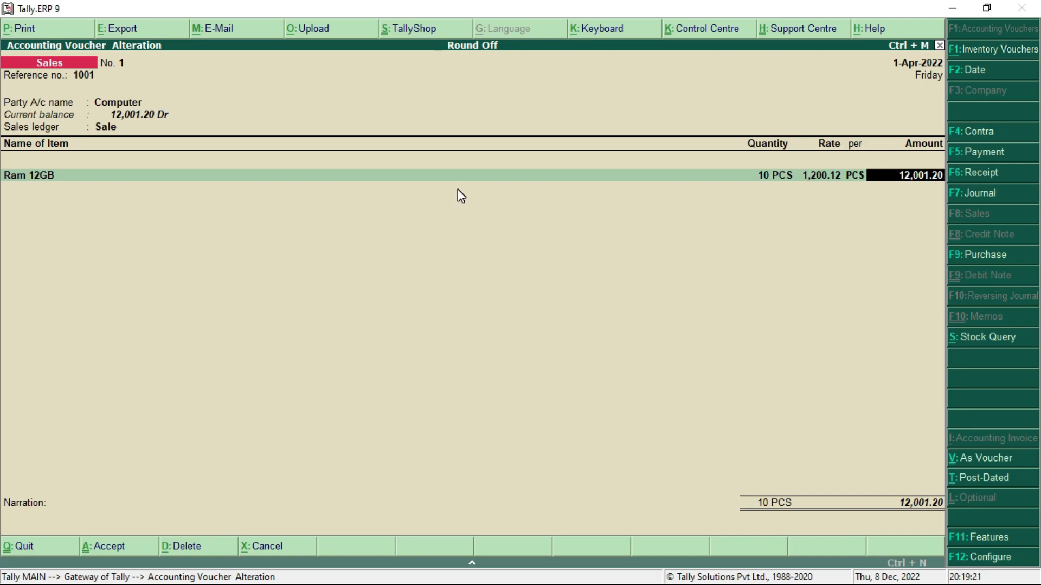
pyautogui.press('Return')
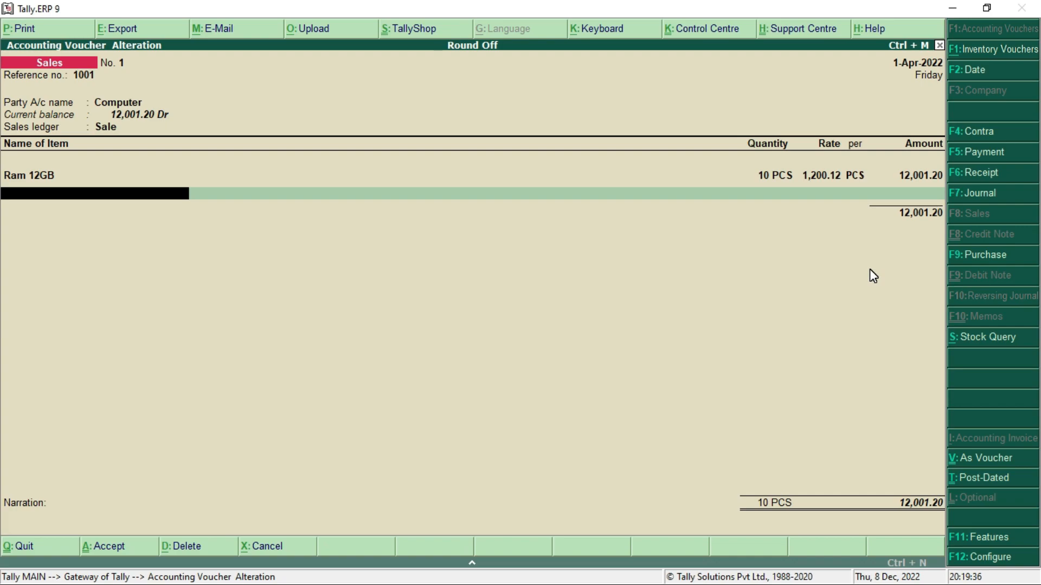
pyautogui.press('Return')
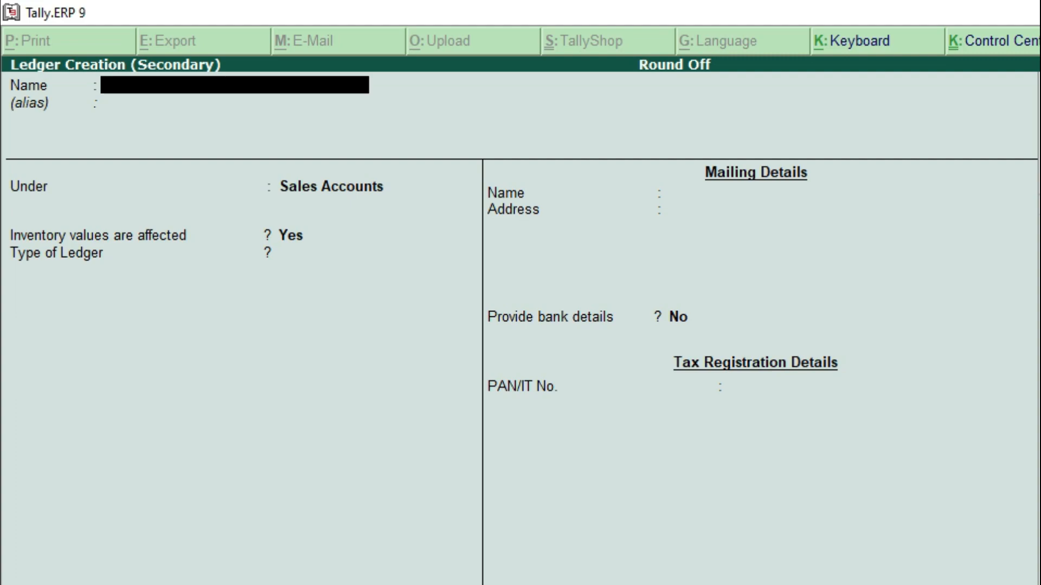
# Step: Name the new ledger Round Off and place it under Indirect Expenses
pyautogui.write('Round Off')
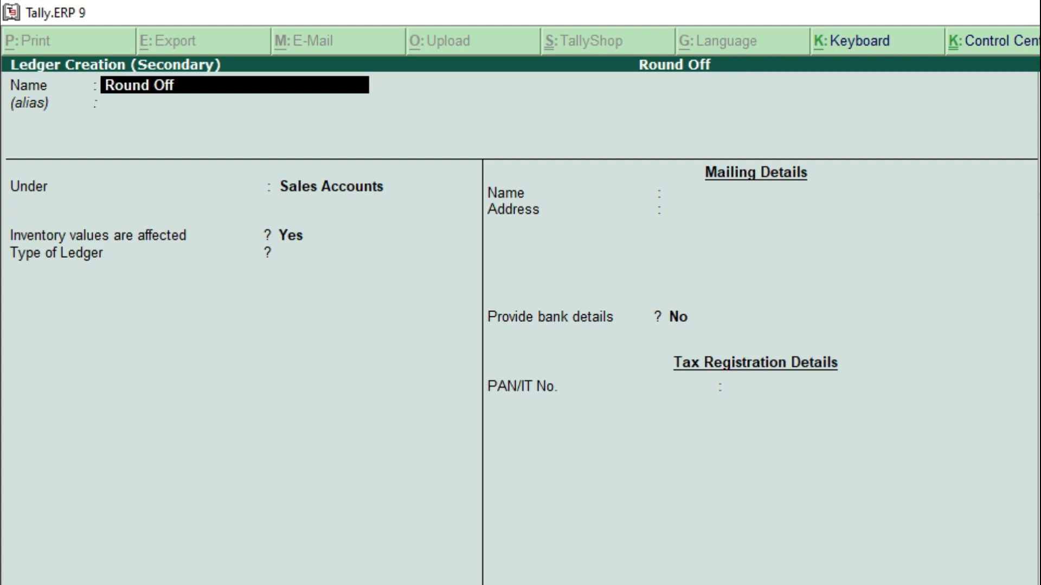
pyautogui.press('Return')
pyautogui.press('Return')
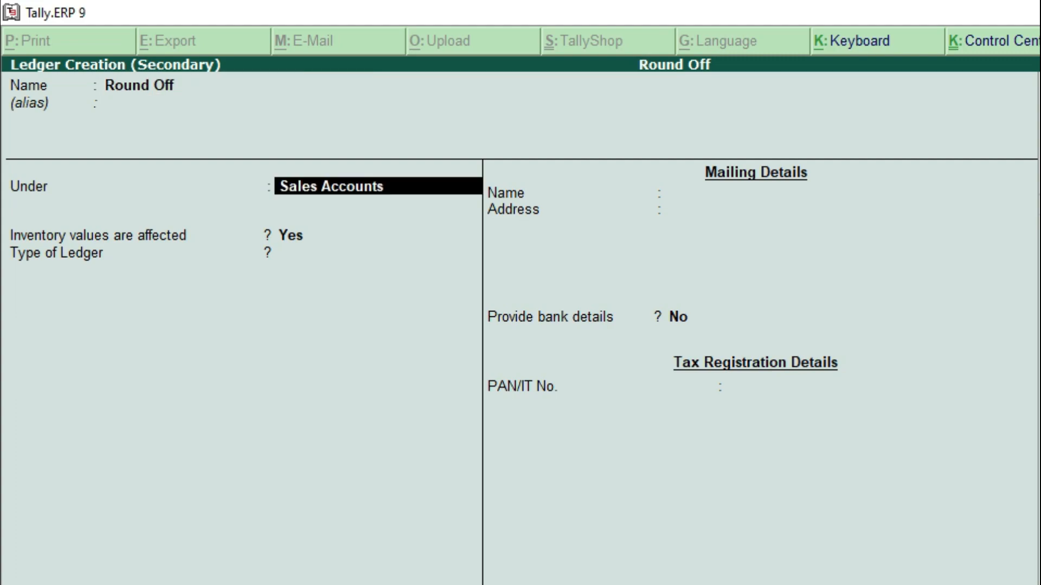
pyautogui.press('BackSpace')
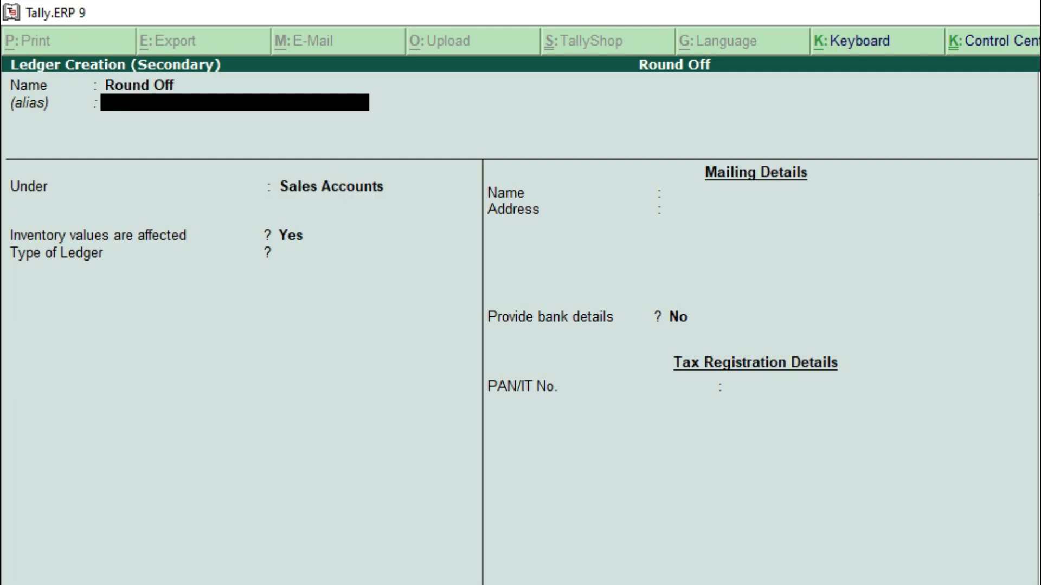
pyautogui.press('Return')
pyautogui.write('In')
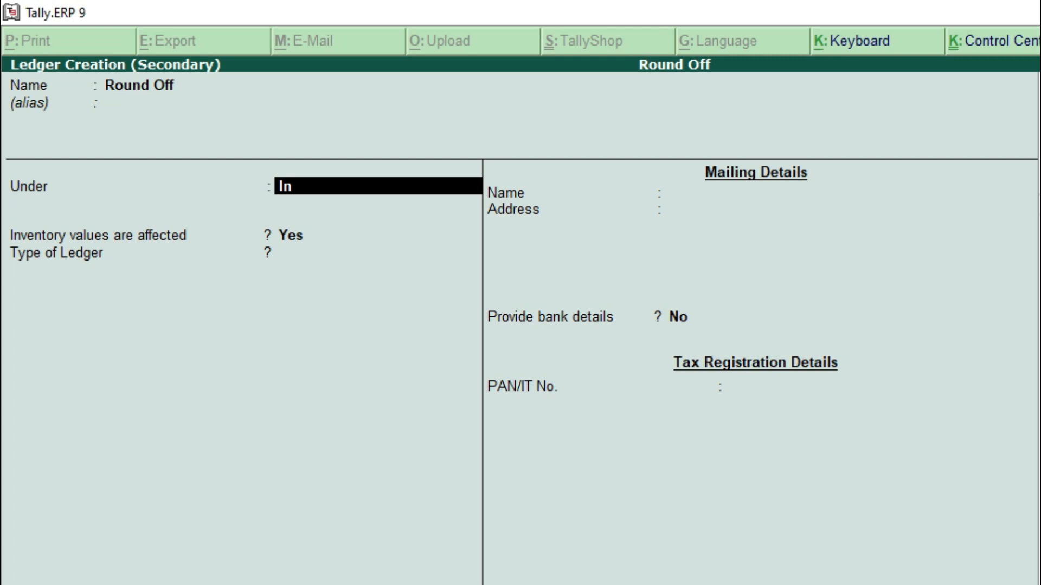
pyautogui.press('Return')
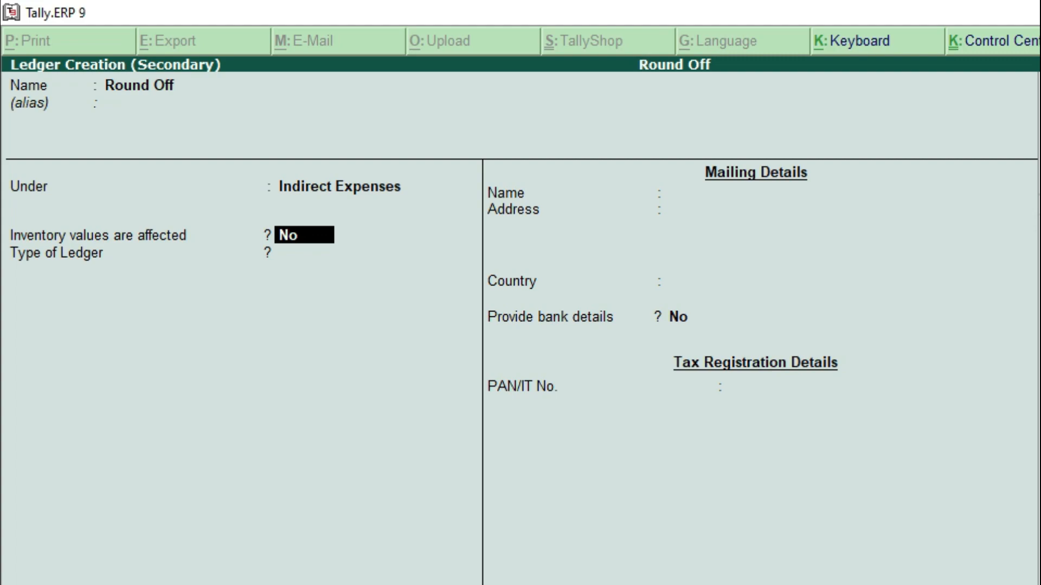
# Step: Make the ledger an Invoice Rounding type with Normal Rounding and limit 1, inventory values and bank details set to No, and save it
pyautogui.press('Return')
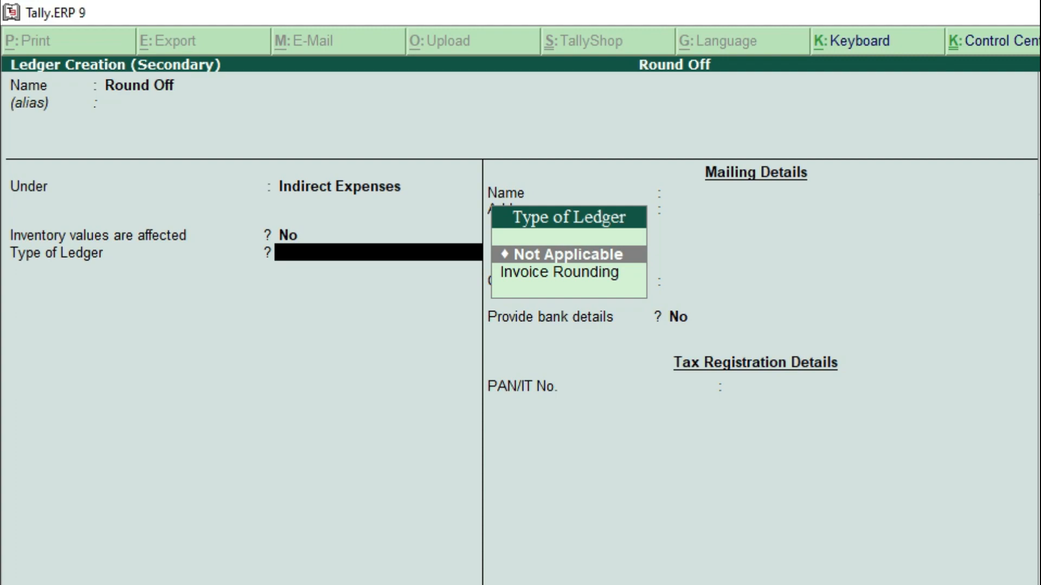
pyautogui.press('Down')
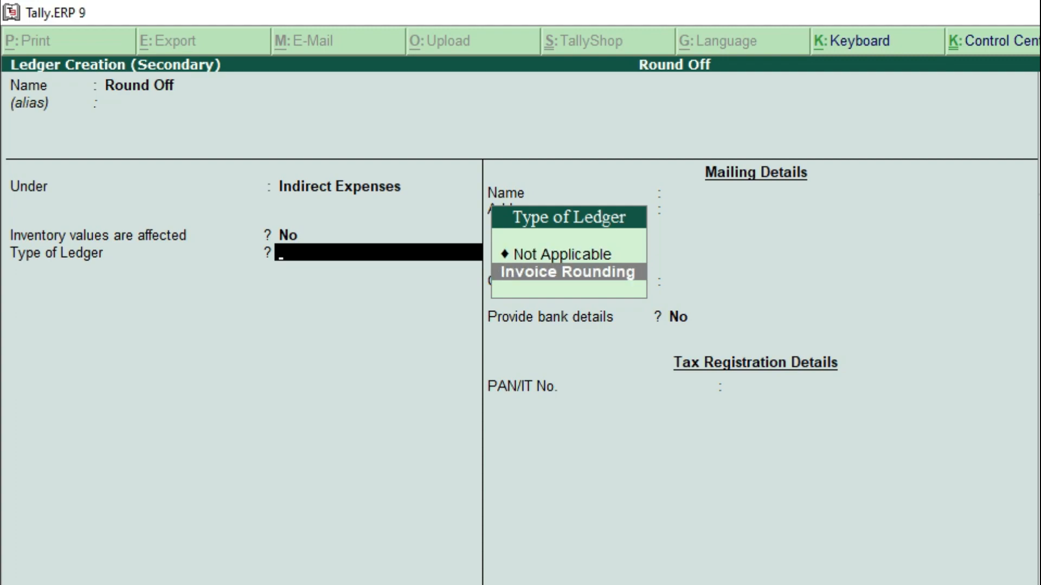
pyautogui.press('Return')
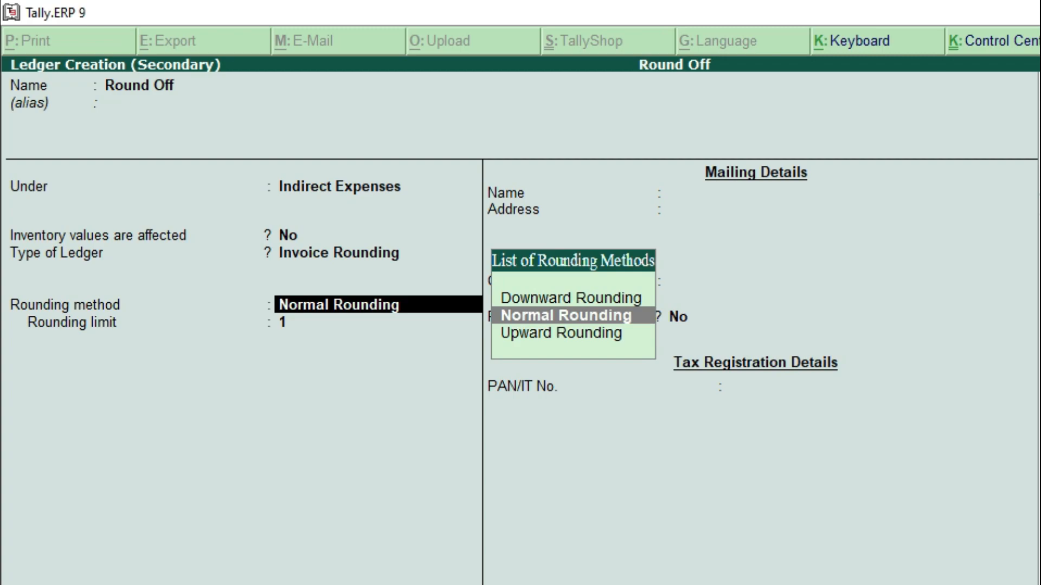
pyautogui.press('Return')
pyautogui.press('Return')
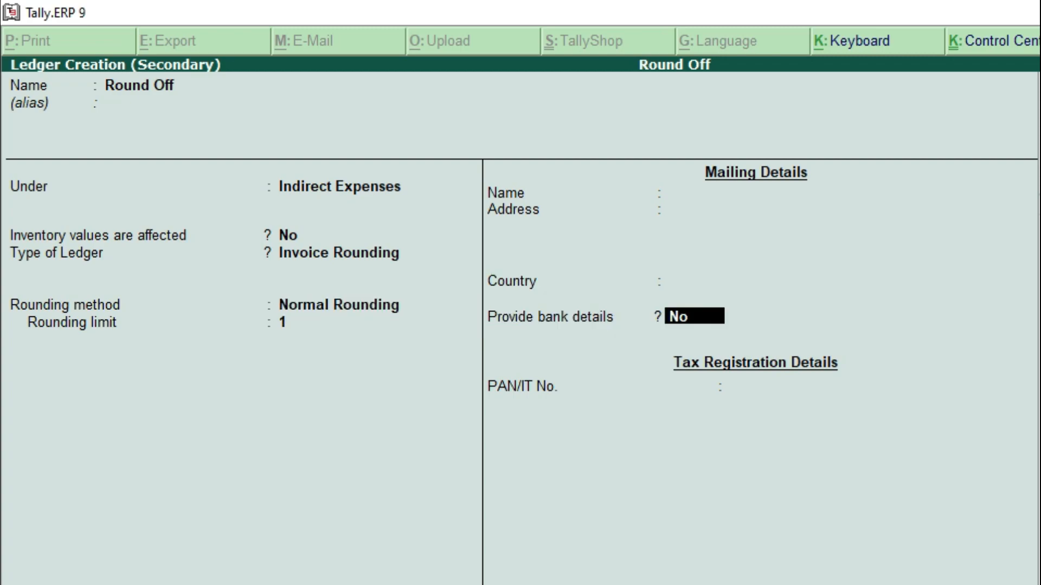
pyautogui.press('Return')
pyautogui.press('Return')
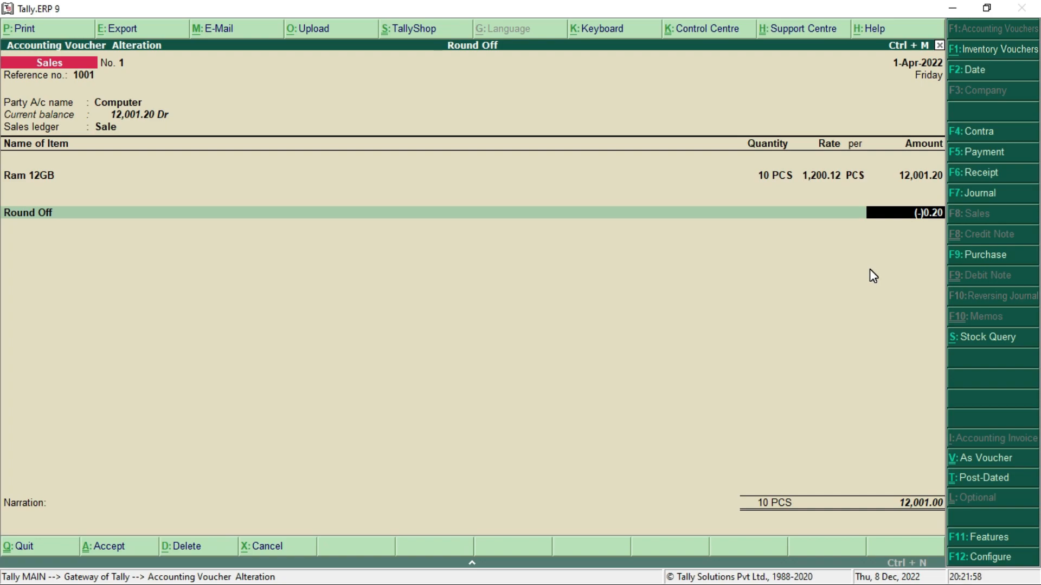
# Step: Accept the Round Off line in the voucher, leave the narration empty and save the altered sales voucher
pyautogui.press('Return')
pyautogui.press('Return')
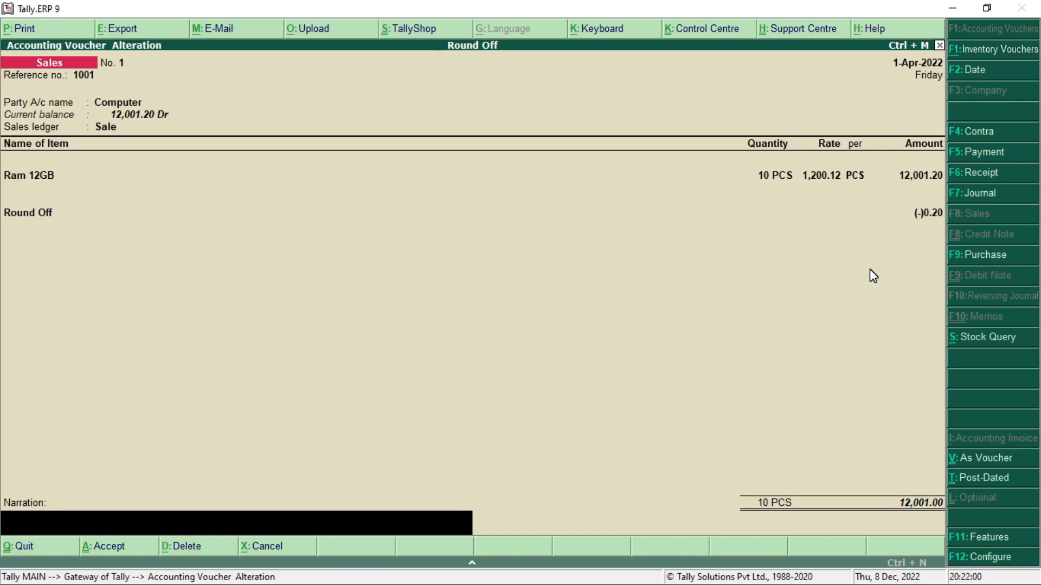
pyautogui.press('Return')
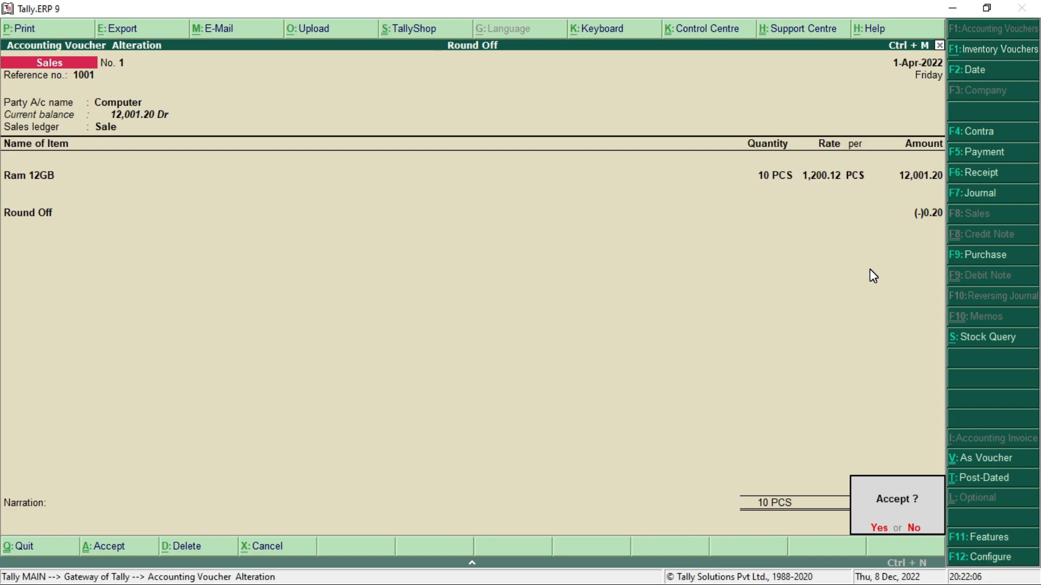
pyautogui.press('Return')
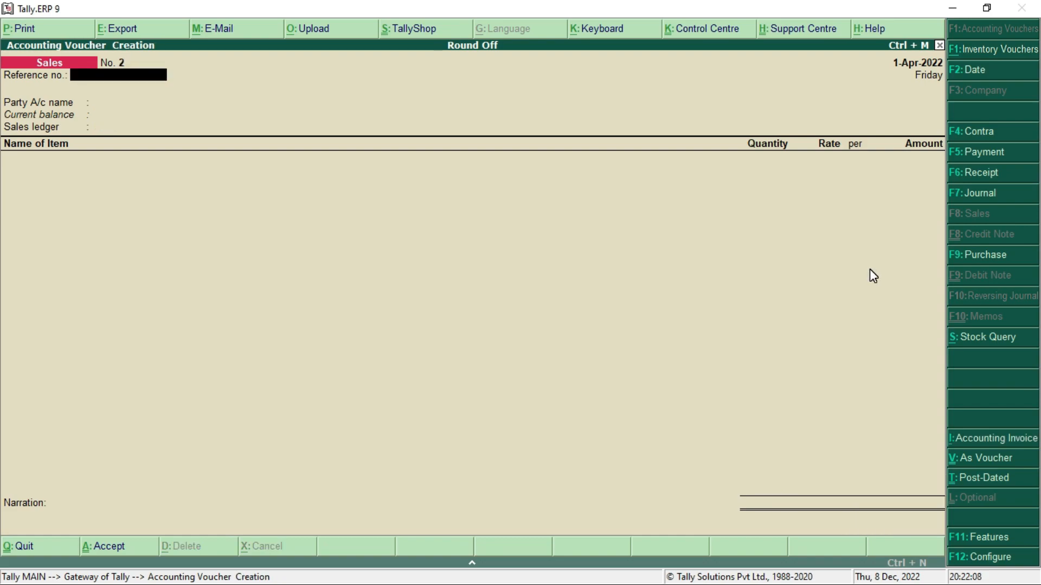
# Step: Start a new sales voucher with reference number 100, party Computer, blank despatch and order details, and sales ledger Sale
pyautogui.press('Return')
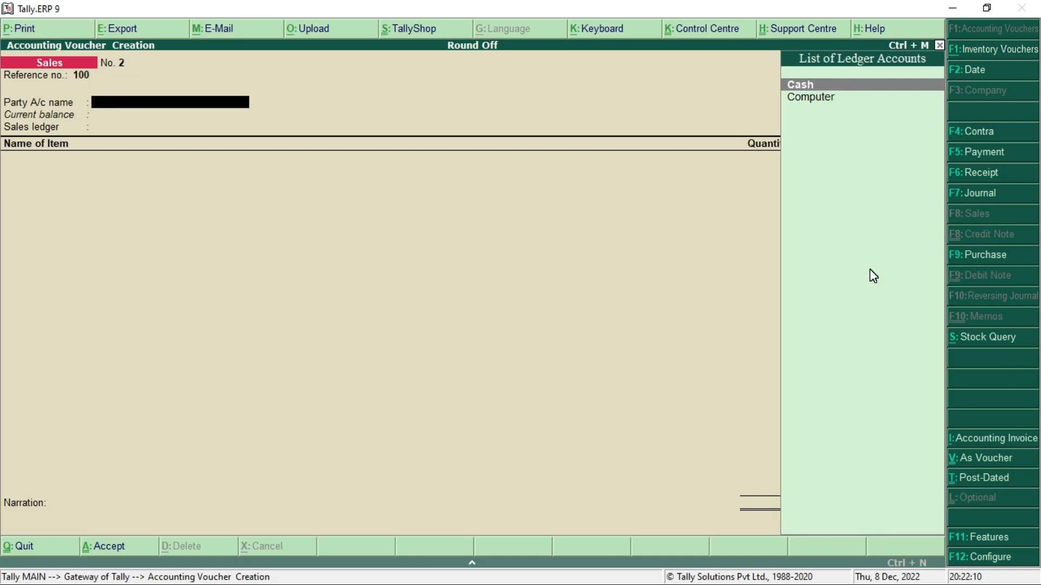
pyautogui.press('Down')
pyautogui.press('Return')
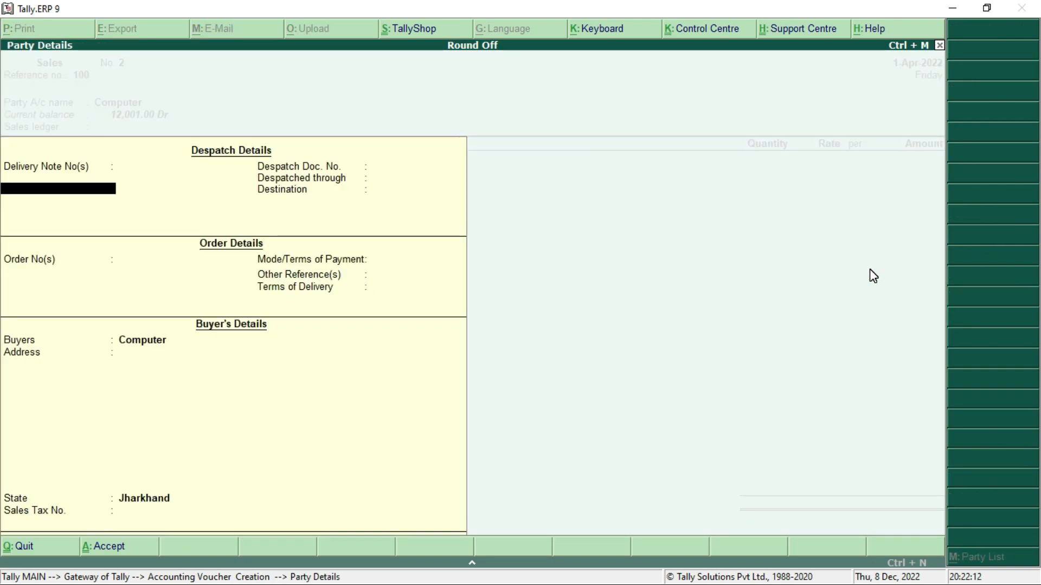
pyautogui.hotkey('ctrl', 'a')
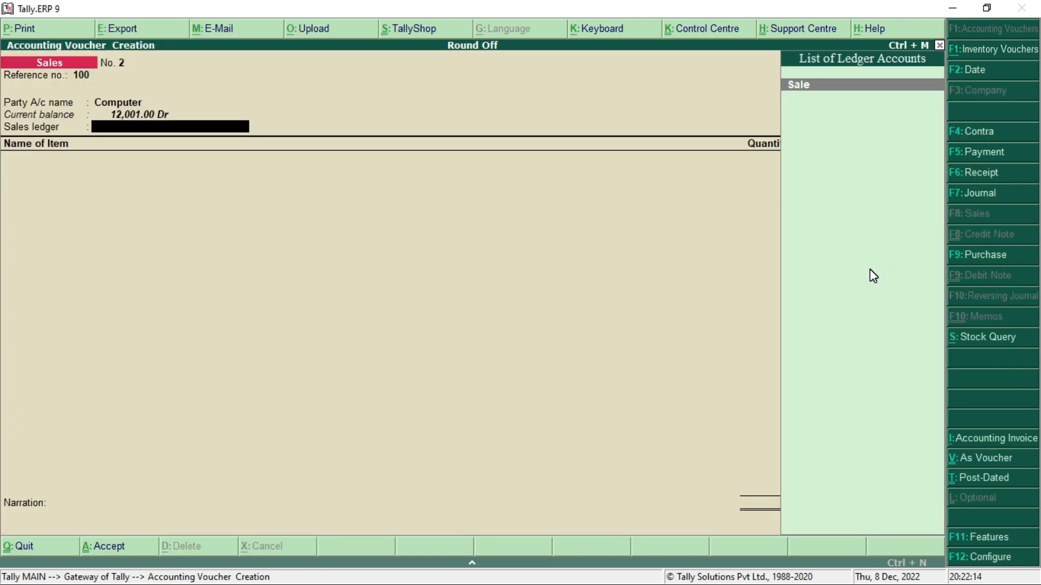
pyautogui.press('Return')
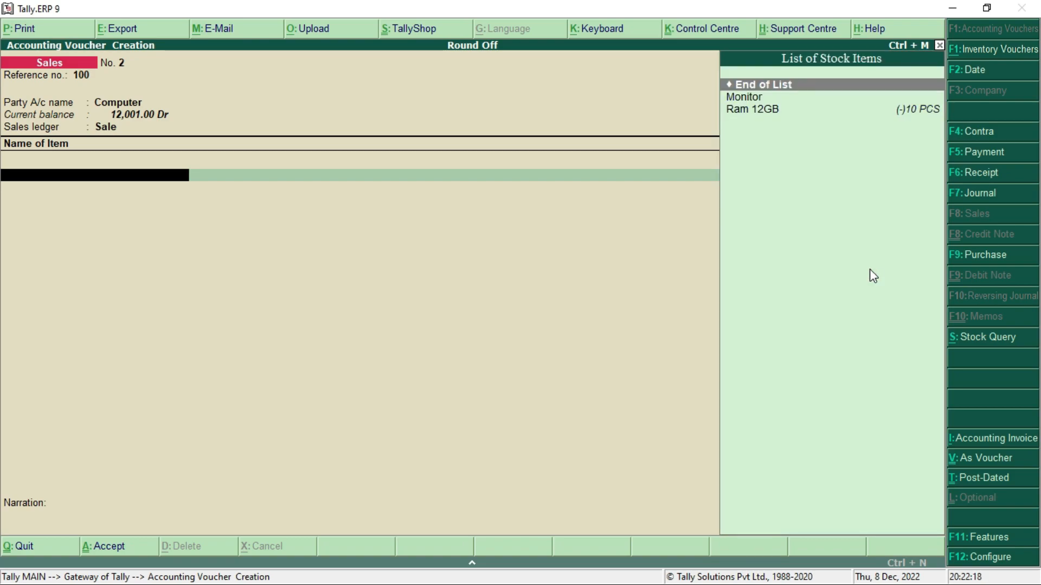
# Step: Add the Monitor item with a quantity of 1 PCS at a rate of 10,000.56 per PCS
pyautogui.press('Return')
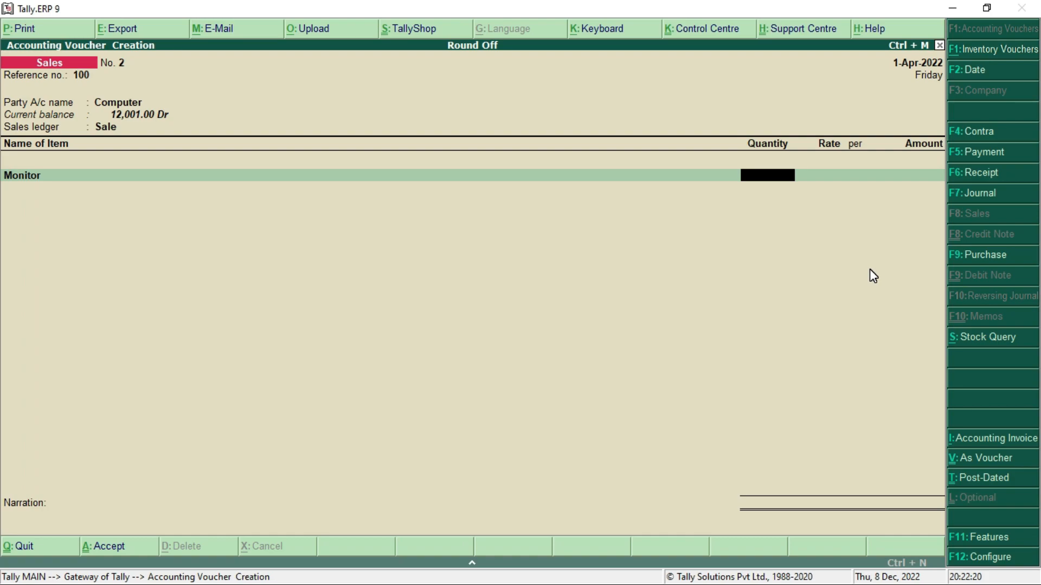
pyautogui.write('1')
pyautogui.press('Return')
pyautogui.press('Return')
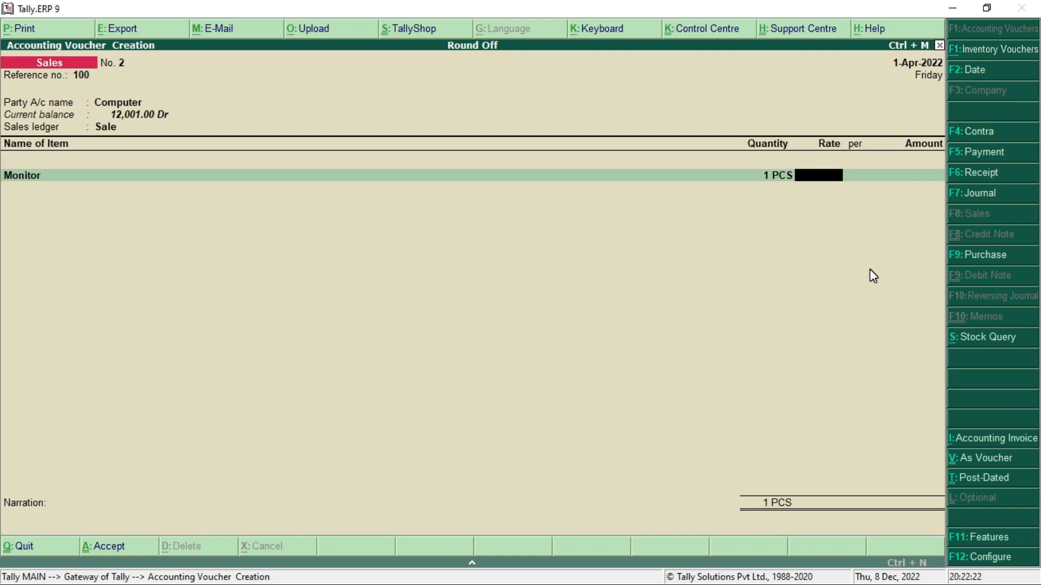
pyautogui.write('10000')
pyautogui.write('.56')
pyautogui.press('Return')
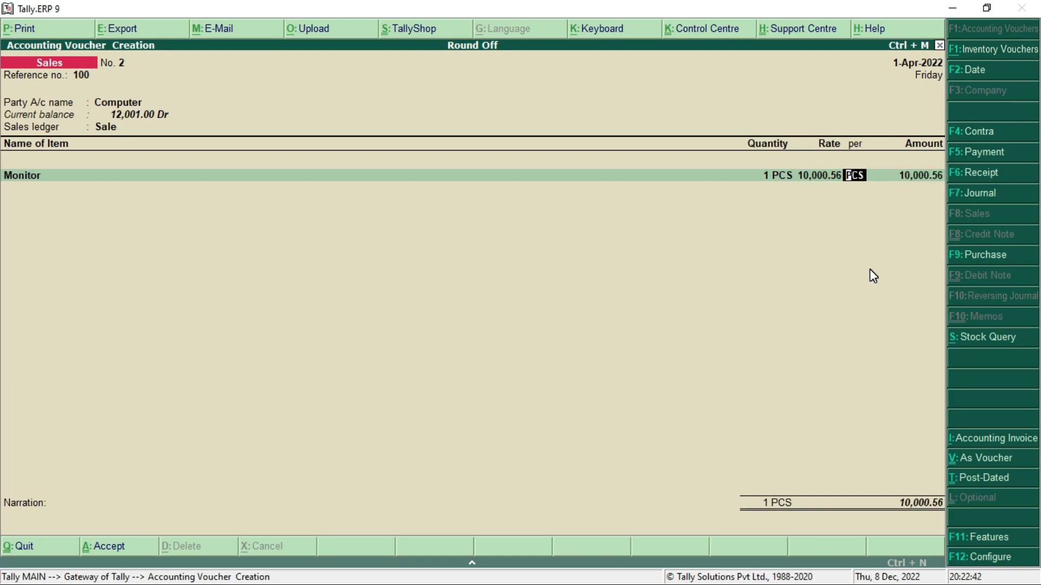
pyautogui.press('Return')
pyautogui.press('Return')
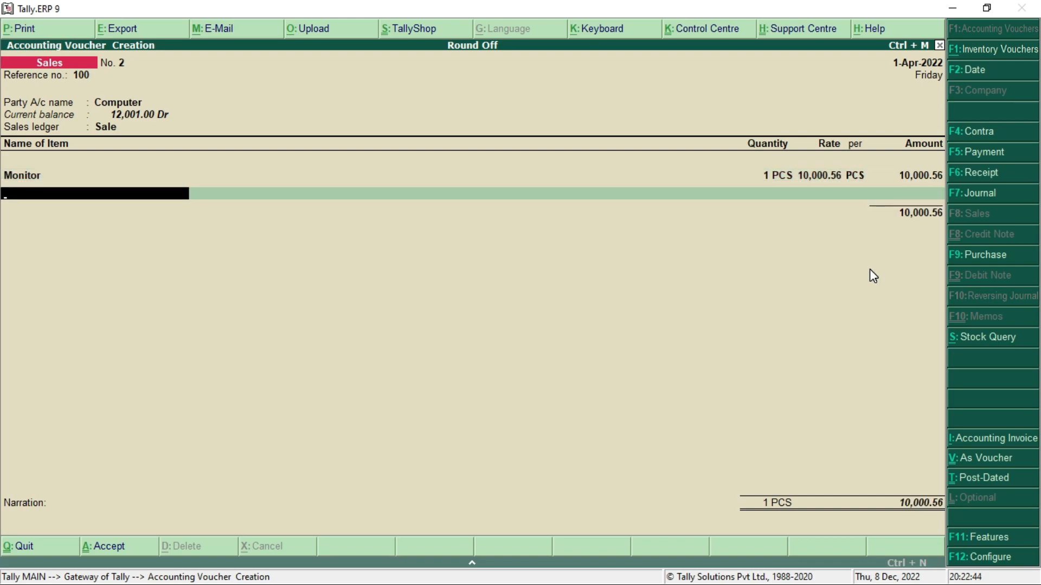
# Step: End the item list, add the Round Off ledger below it and save the sales voucher without a narration
pyautogui.press('Return')
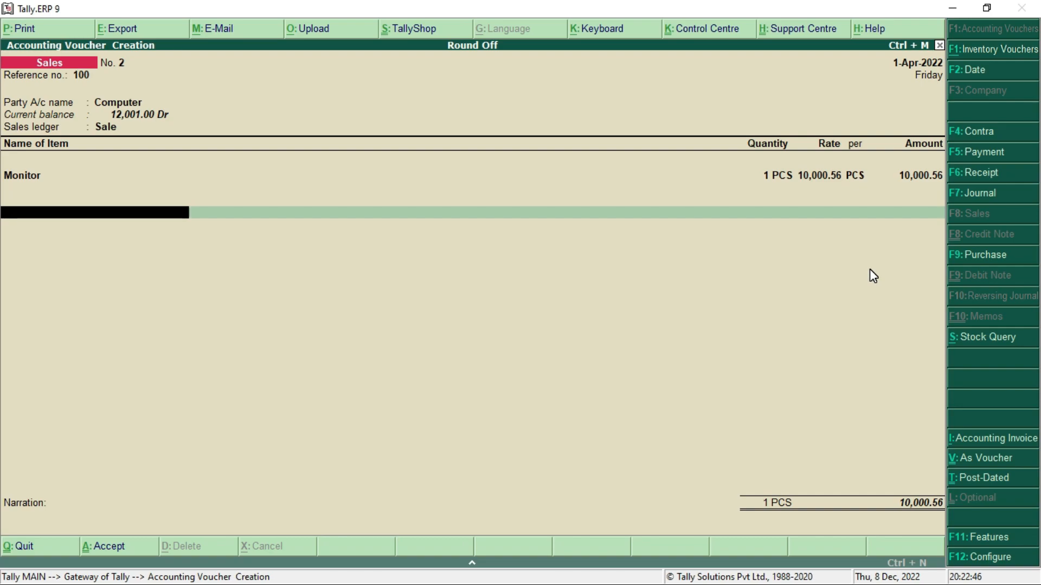
pyautogui.press('space')
pyautogui.press('Down')
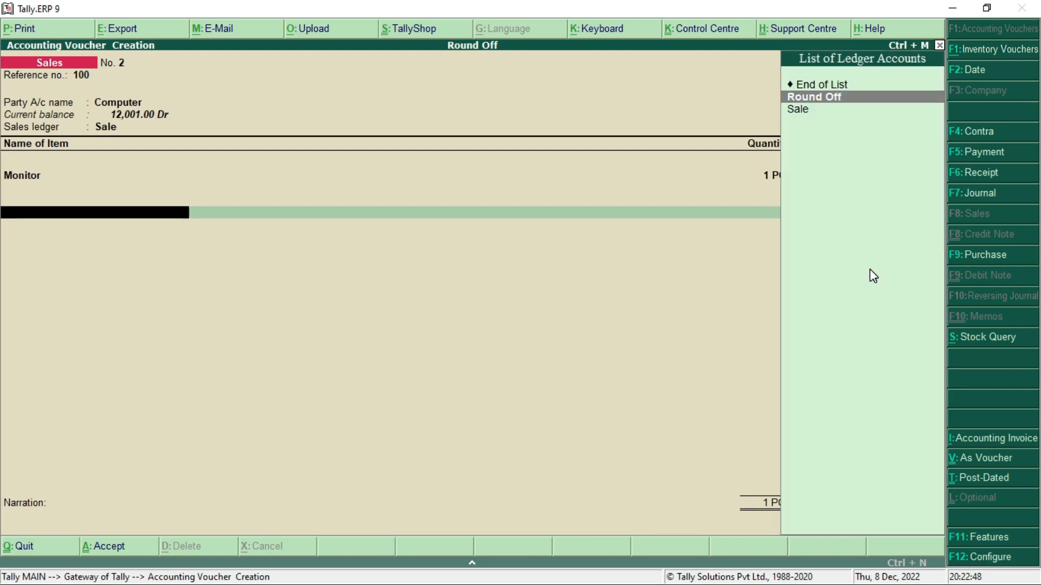
pyautogui.press('Return')
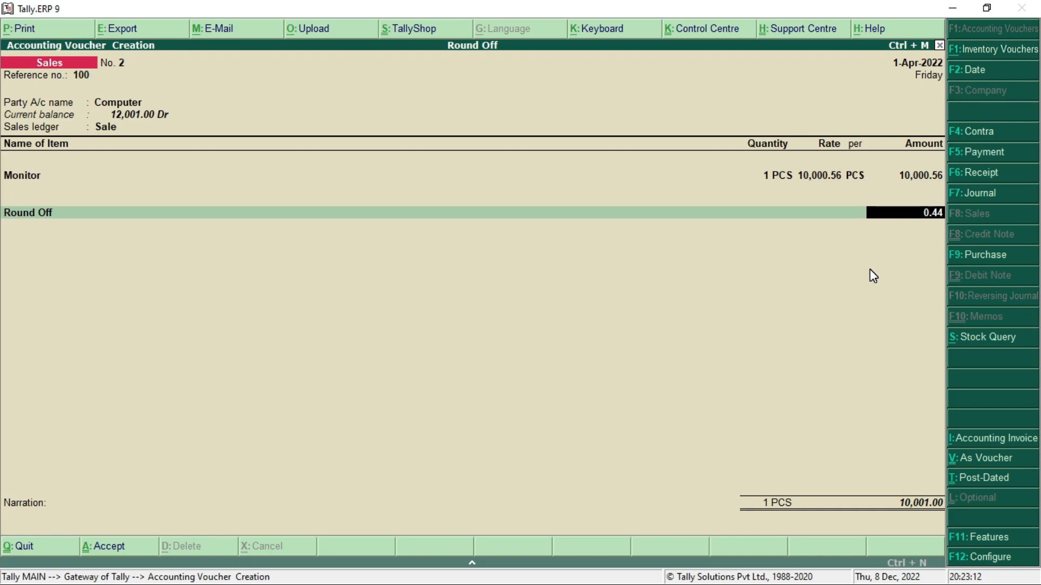
pyautogui.press('Return')
pyautogui.press('Return')
pyautogui.press('Return')
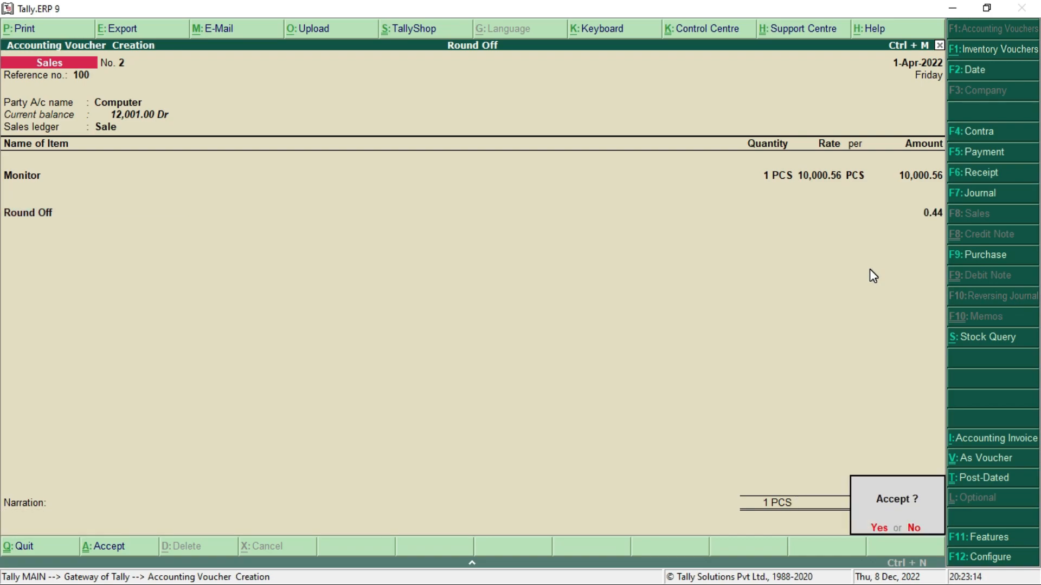
pyautogui.press('Return')
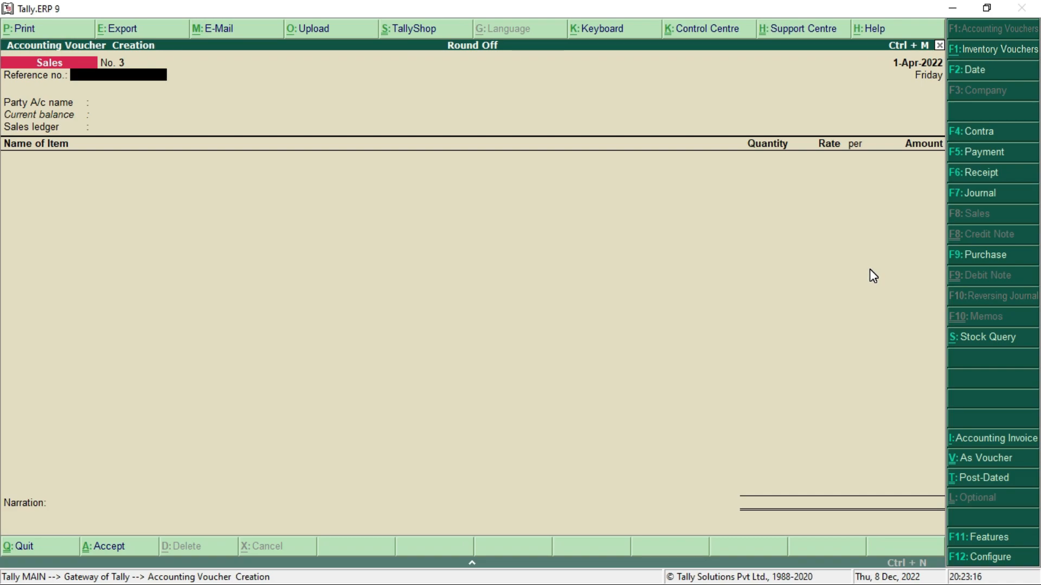